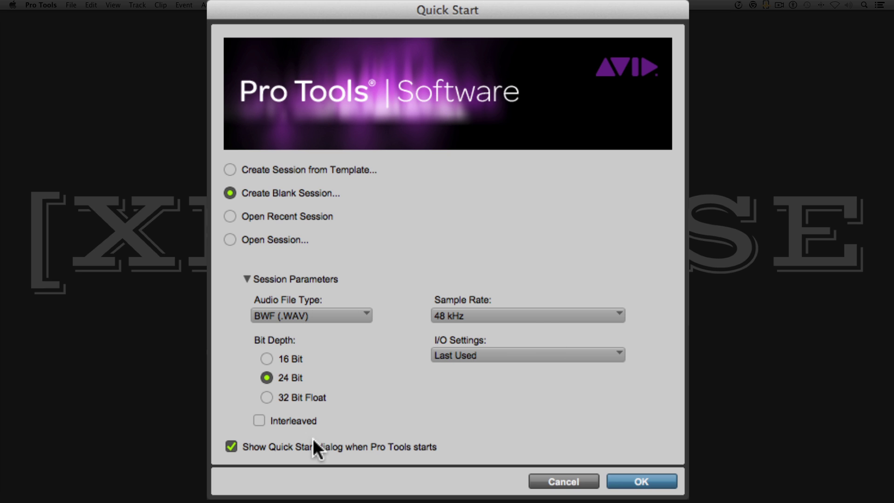
# - Set up a blank session with BWF (.WAV) audio files, a 48 kHz sample rate and 24-bit depth
pyautogui.click(303, 314)
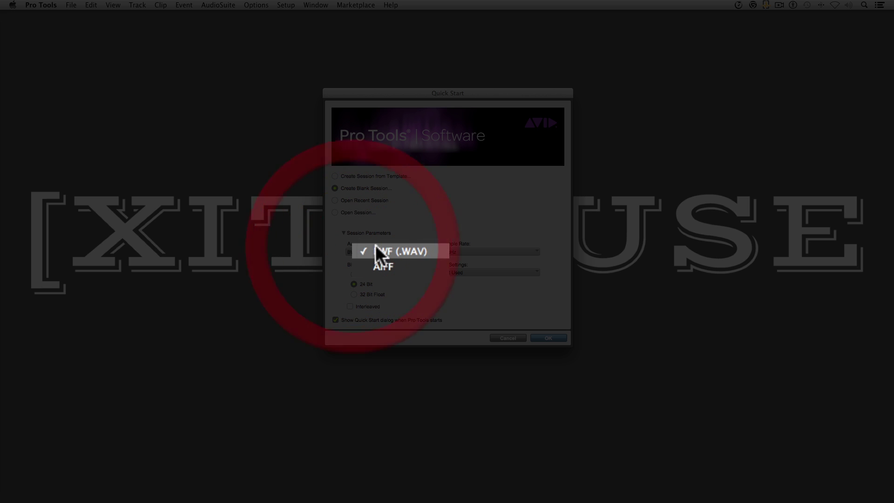
pyautogui.click(464, 242)
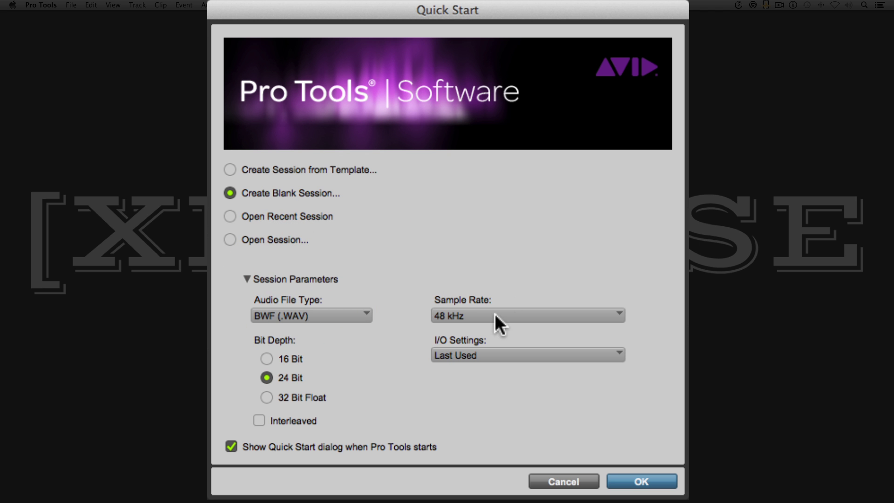
pyautogui.click(495, 314)
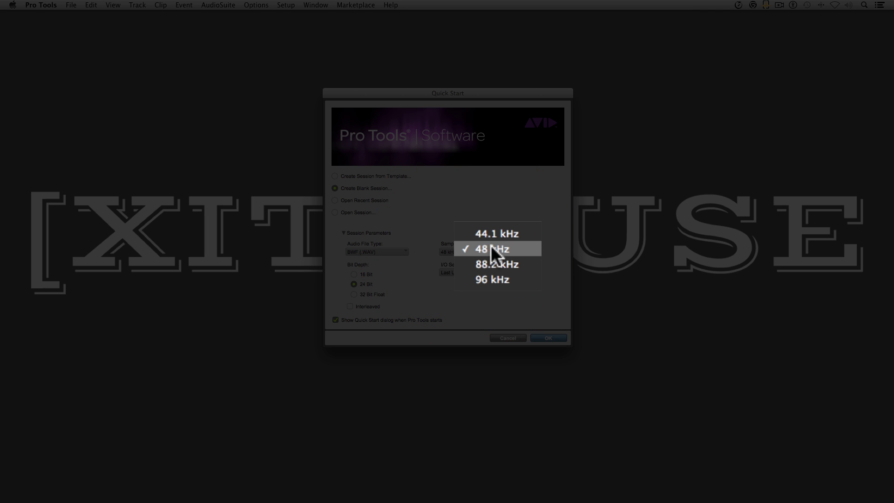
pyautogui.click(429, 254)
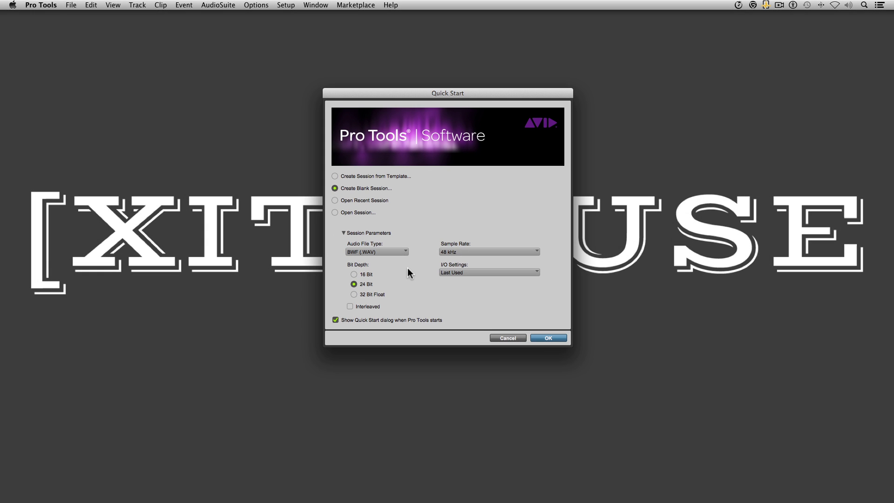
pyautogui.click(544, 340)
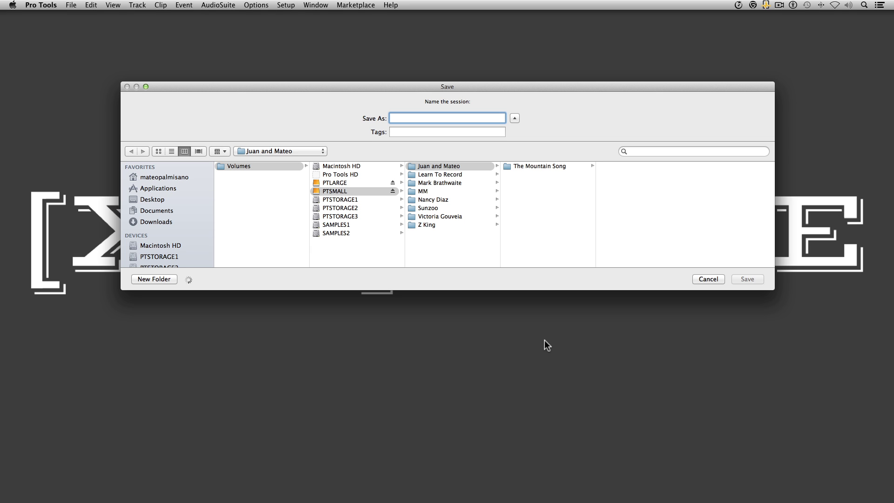
# - Save the new session as Learn To Record at the top level of the PTSMALL drive
pyautogui.click(424, 249)
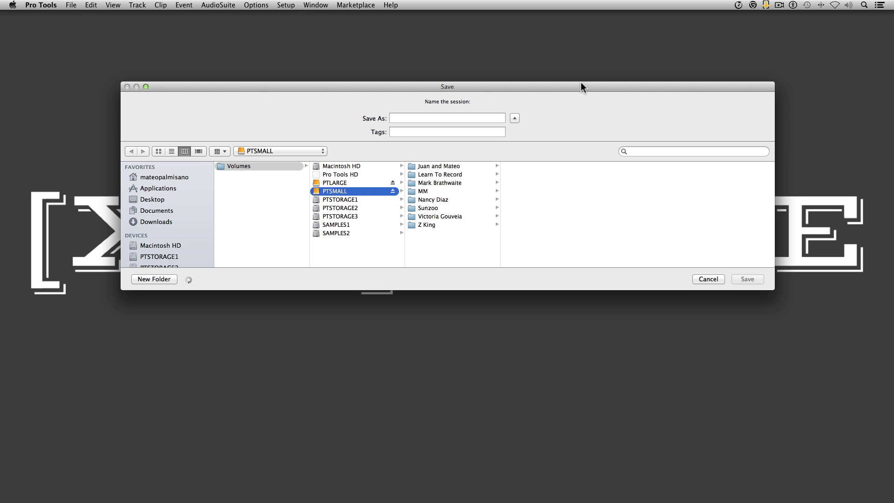
pyautogui.click(426, 118)
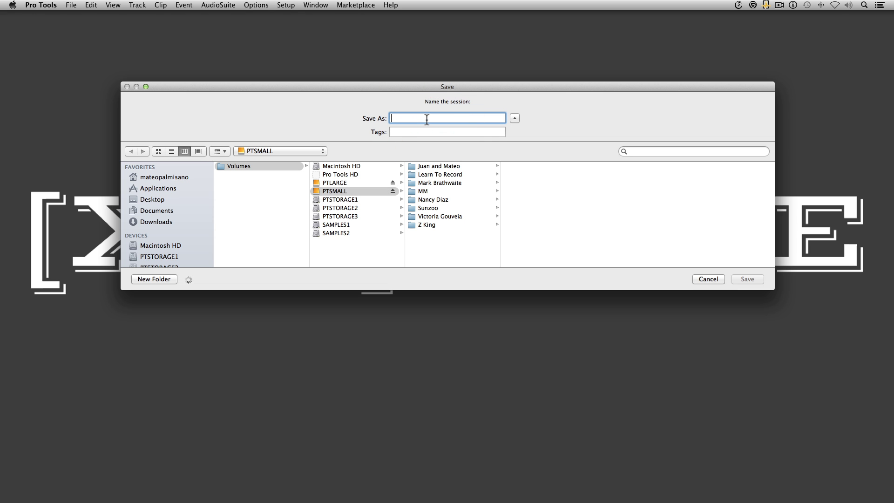
pyautogui.write('Learn ')
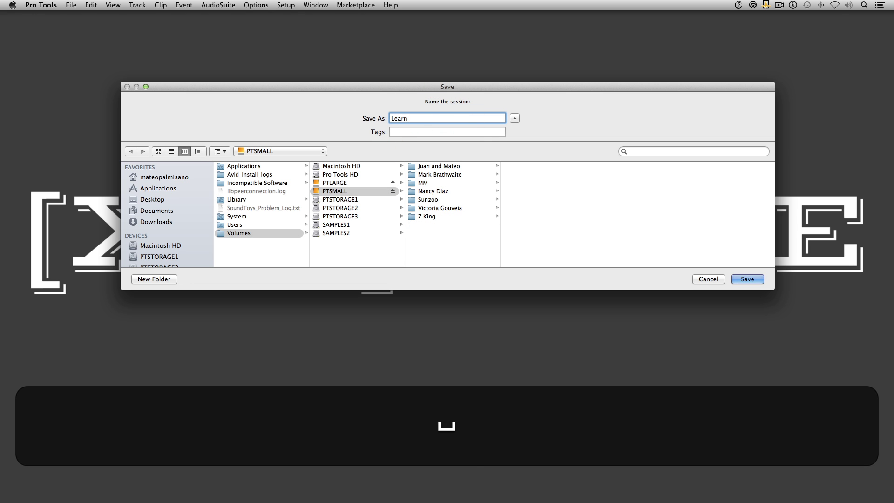
pyautogui.write('To Record')
pyautogui.press('Return')
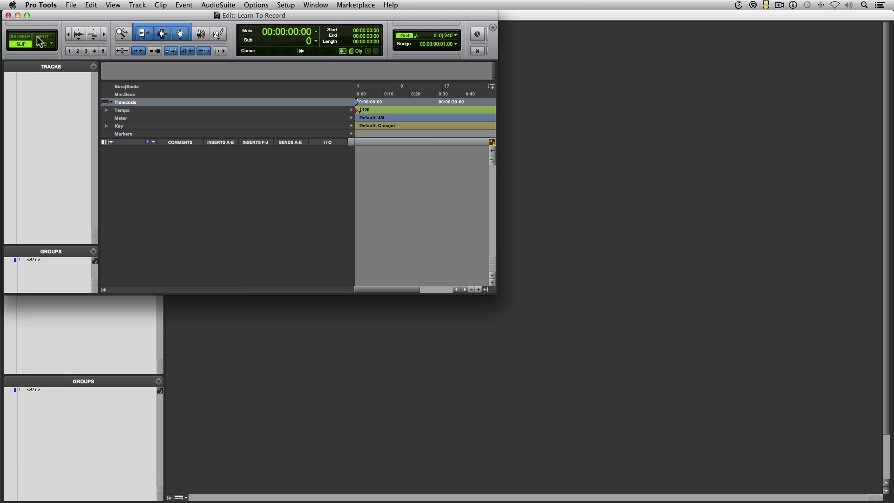
# - Enlarge the Edit window to fill the screen and create one new mono audio track in Samples timebase
pyautogui.click(27, 15)
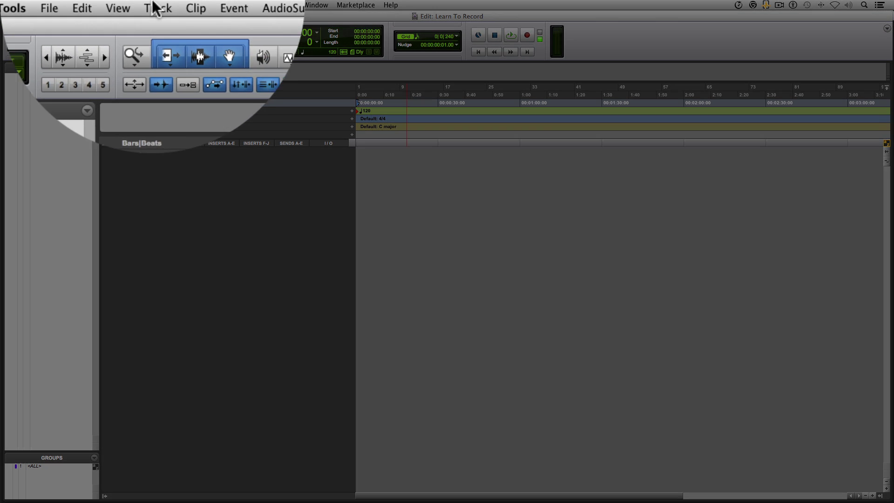
pyautogui.click(137, 5)
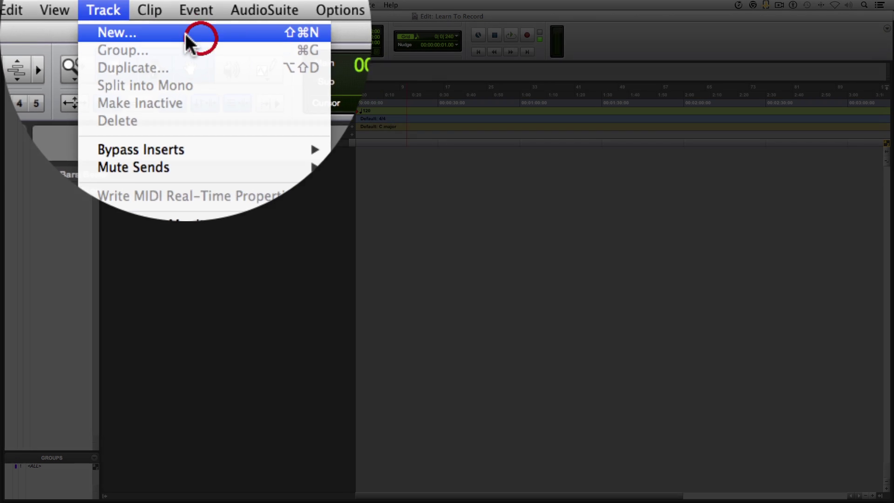
pyautogui.click(186, 34)
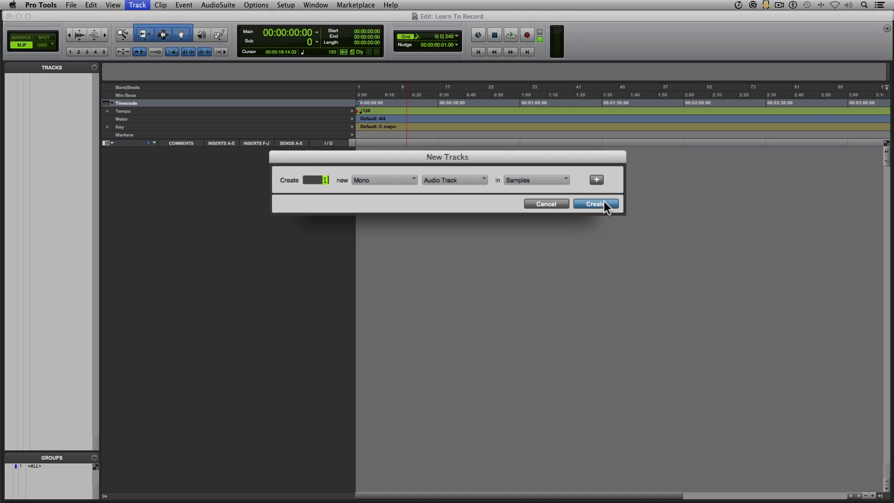
pyautogui.click(759, 229)
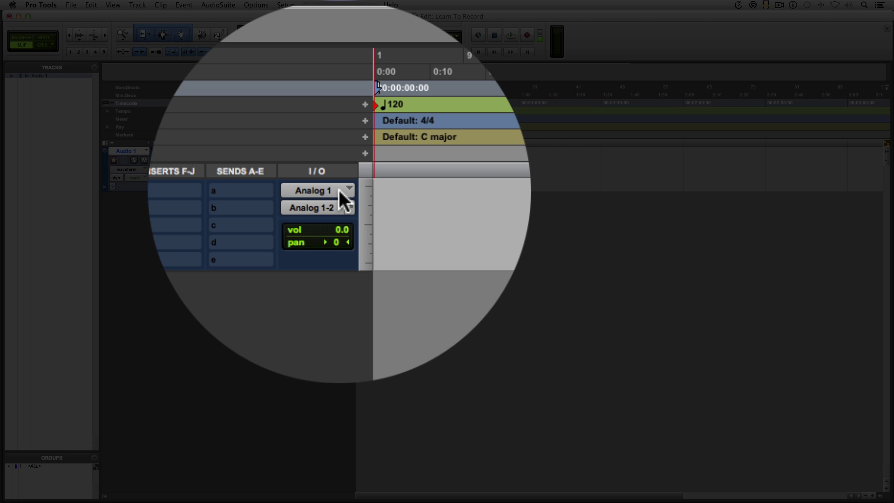
# - Set the audio track's input to S/PDIF Right (Mono)
pyautogui.click(339, 190)
pyautogui.moveTo(368, 190)
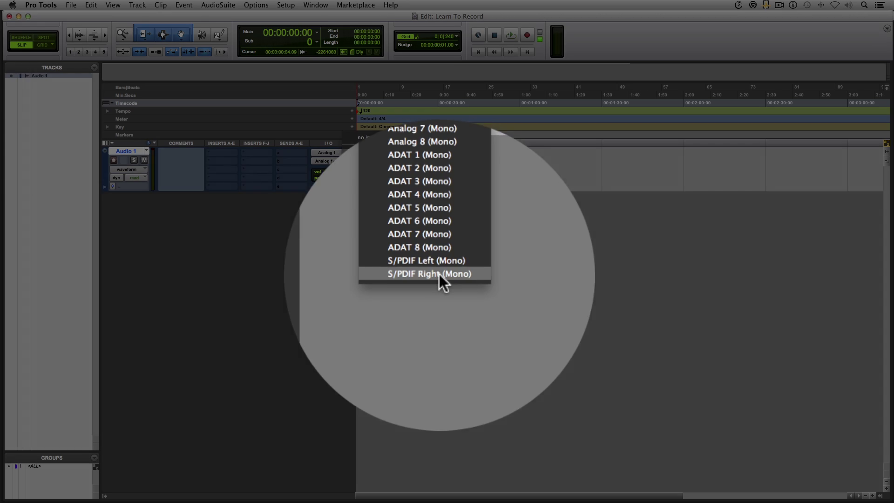
pyautogui.click(440, 274)
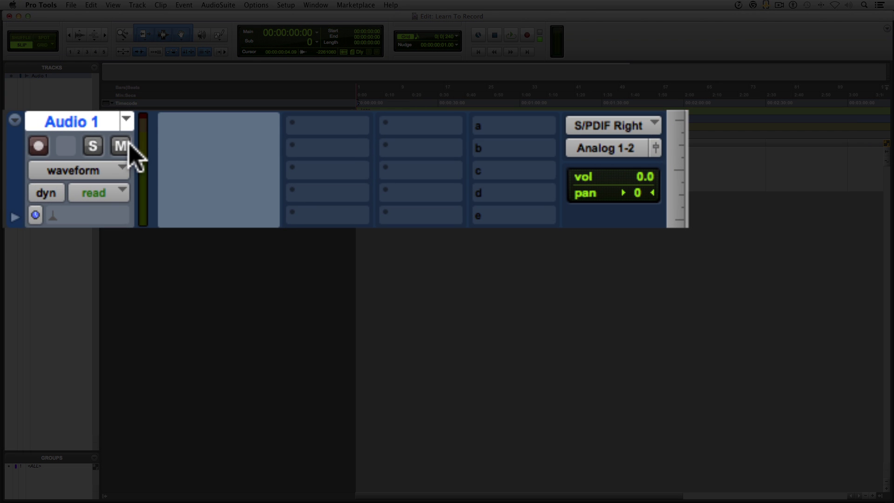
# - Mute the audio track and enable it for recording
pyautogui.click(122, 145)
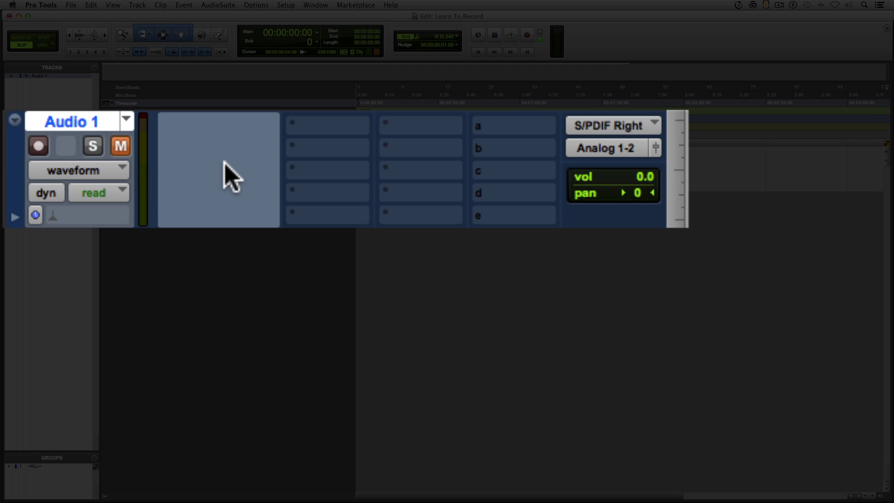
pyautogui.click(38, 146)
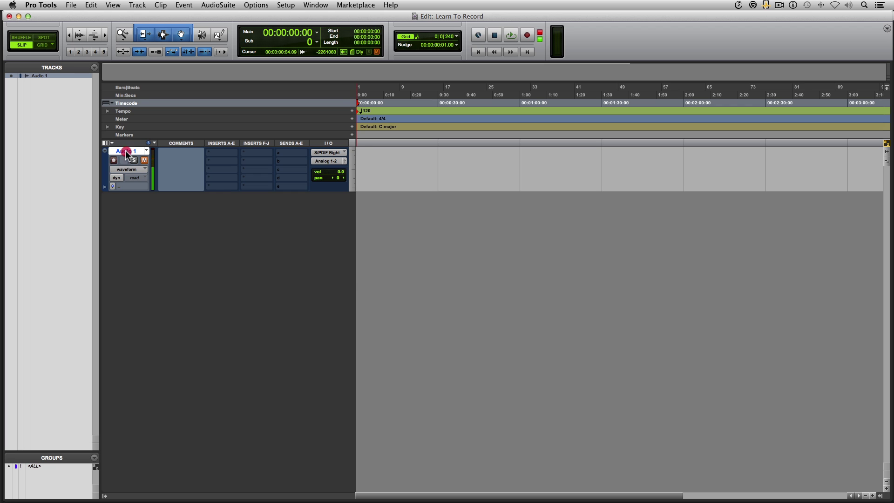
# - Rename the Audio 1 track to VOX
pyautogui.doubleClick(126, 152)
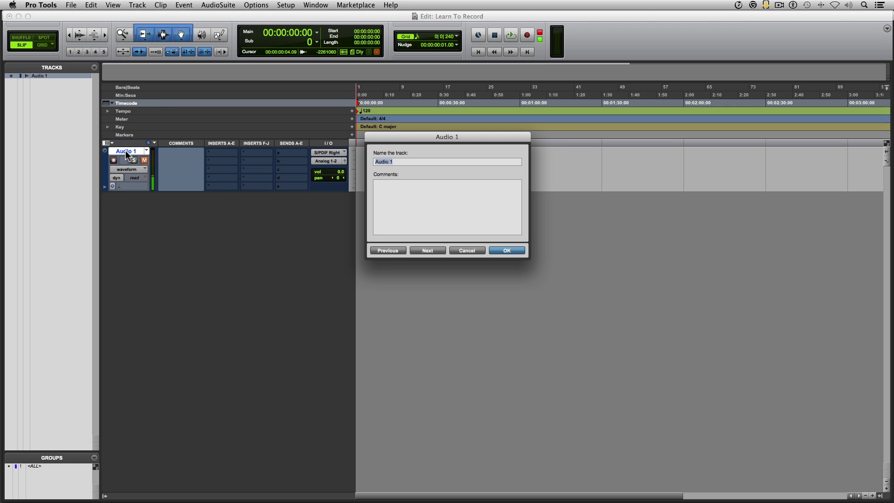
pyautogui.write('VOX')
pyautogui.press('Return')
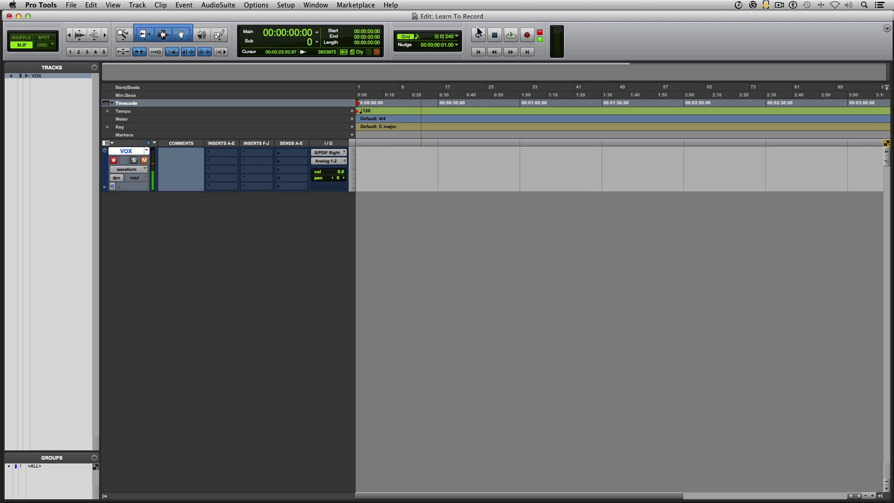
# - Show the floating Transport window and place it in the empty area below the VOX track
pyautogui.click(316, 4)
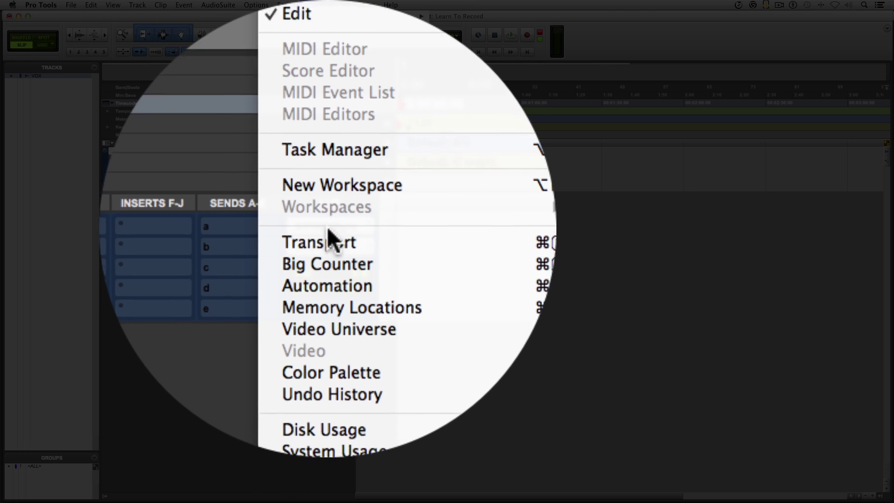
pyautogui.click(331, 228)
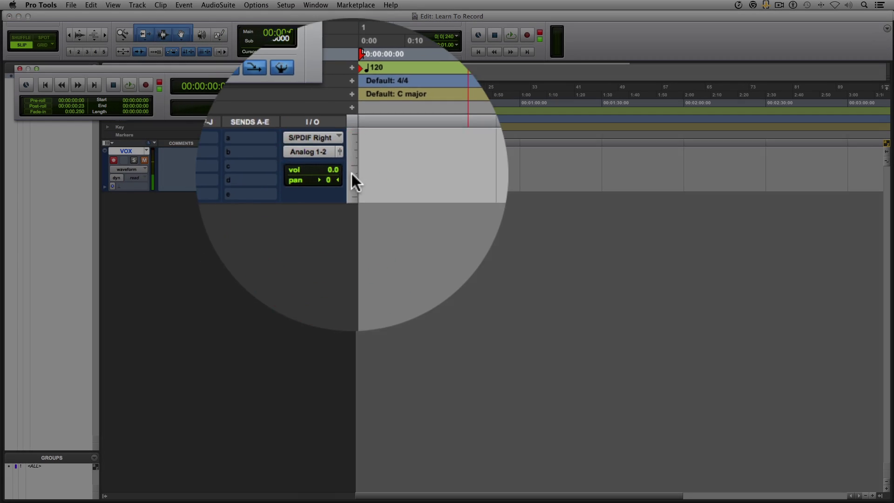
pyautogui.moveTo(238, 70); pyautogui.dragTo(628, 234)
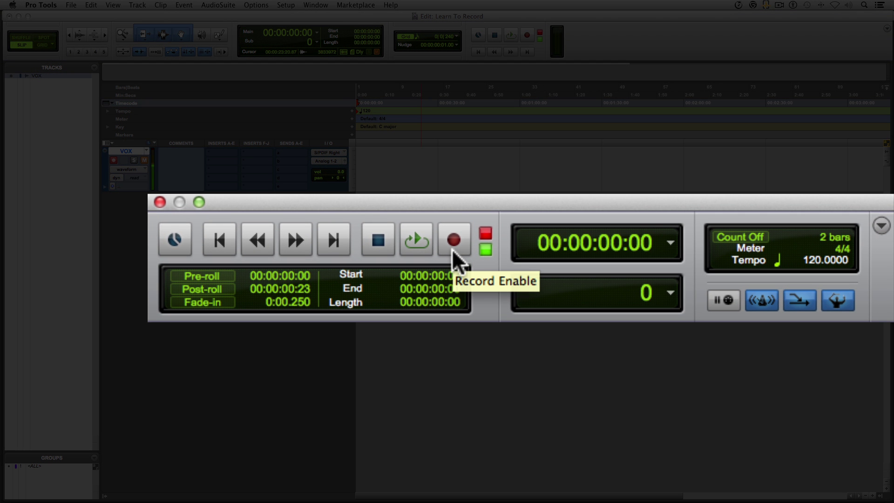
# - Record a short take on the VOX track from the session start, then stop recording
pyautogui.click(451, 247)
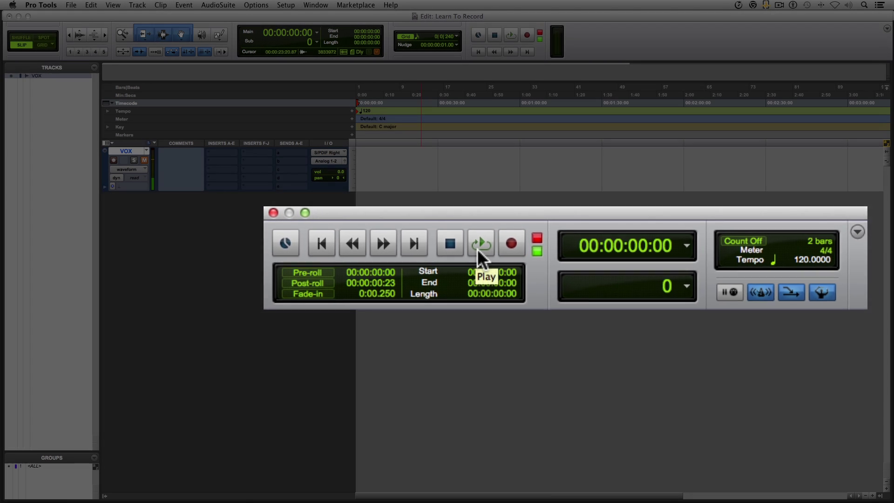
pyautogui.click(479, 248)
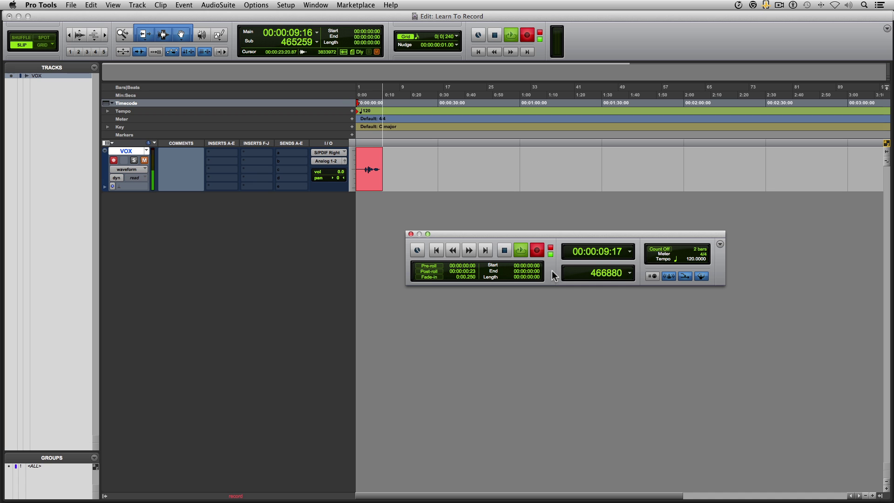
pyautogui.click(503, 252)
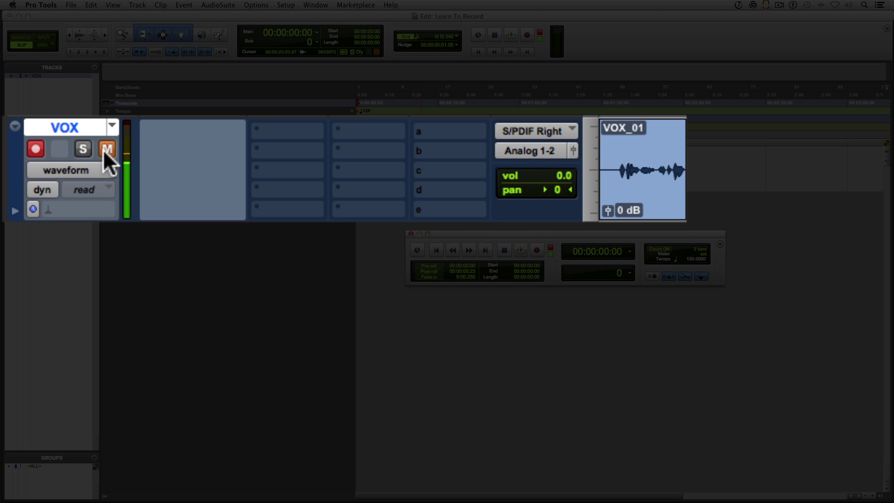
# - Disable recording on the VOX track and unmute it
pyautogui.click(36, 149)
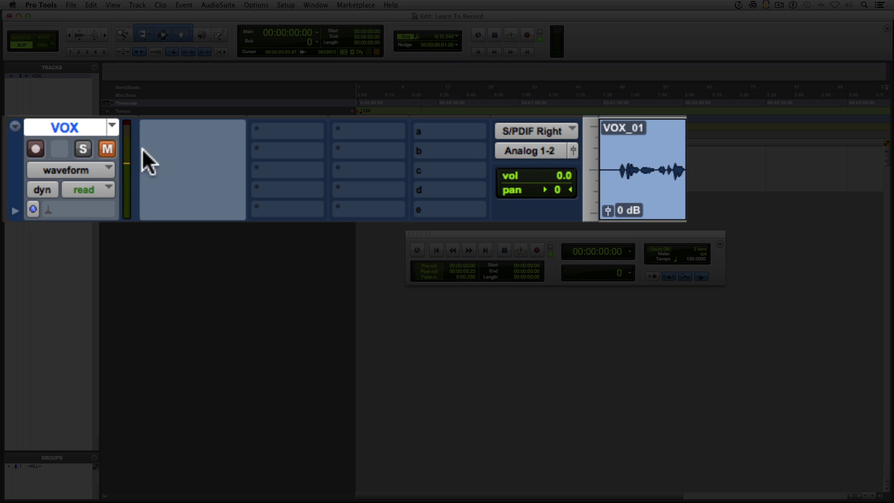
pyautogui.click(107, 148)
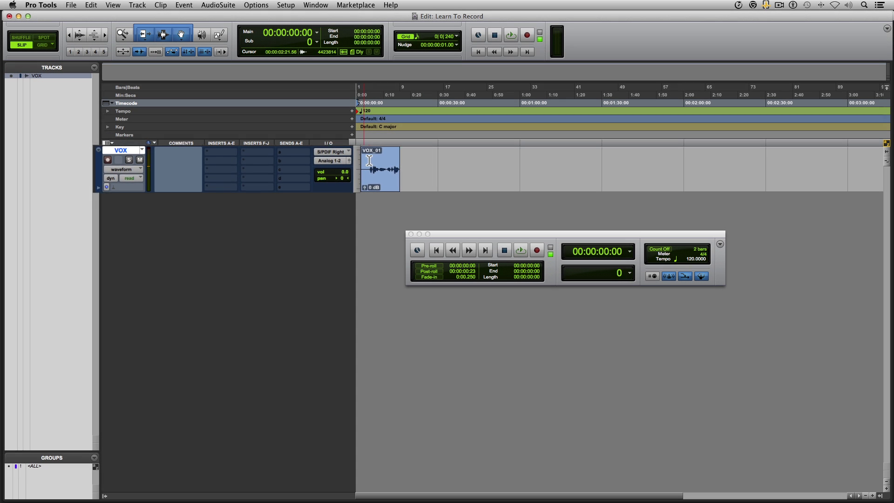
# - Play back the recorded VOX clip from about 00:00:02:21 and stop playback
pyautogui.click(370, 160)
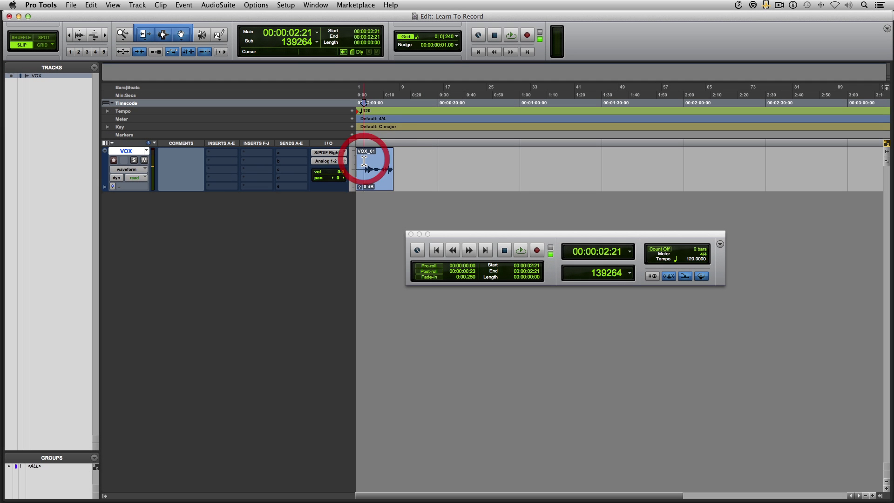
pyautogui.press('space')
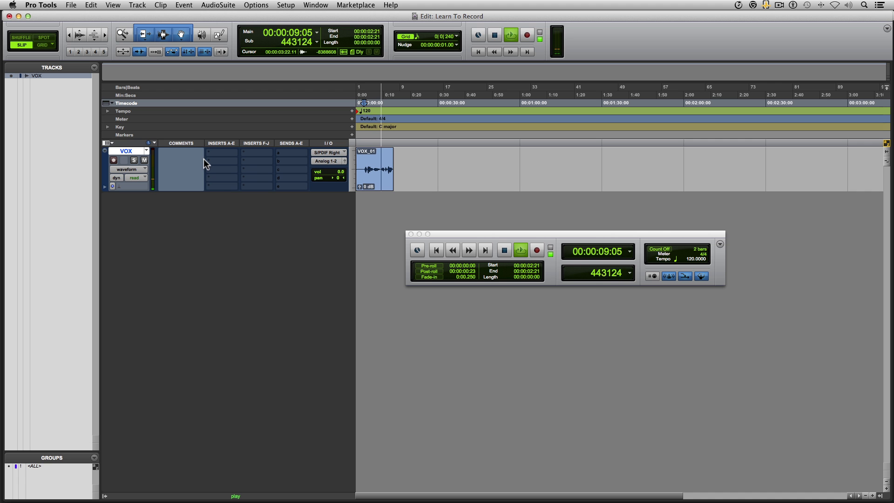
pyautogui.press('space')
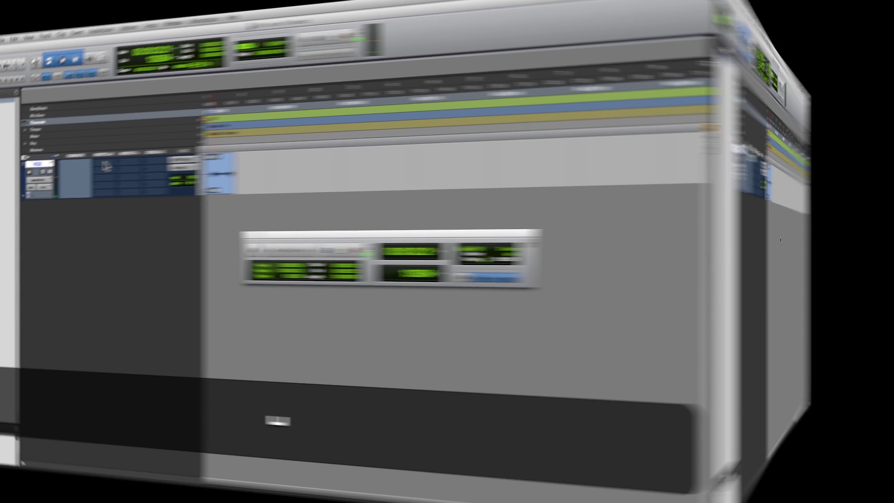